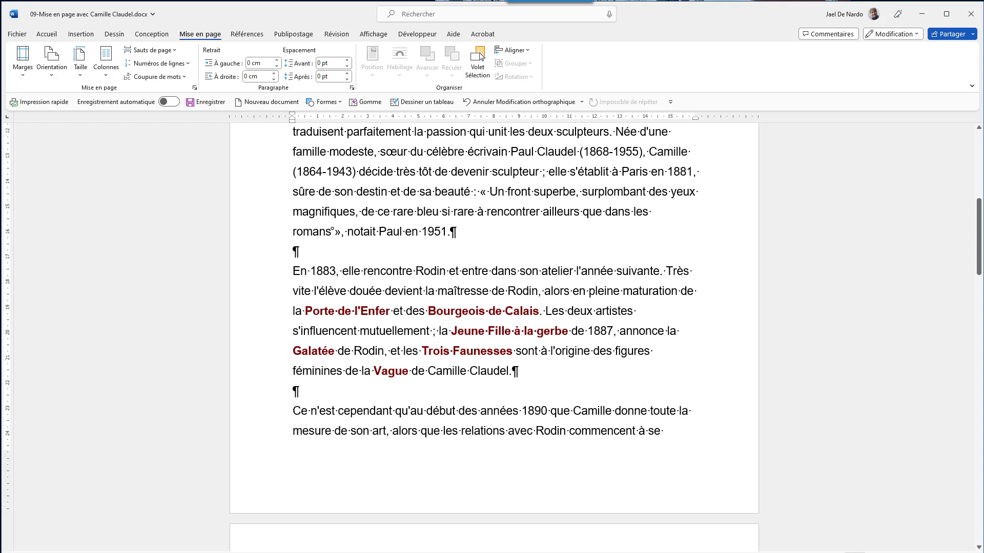
pyautogui.press('Return')
pyautogui.press('Return')
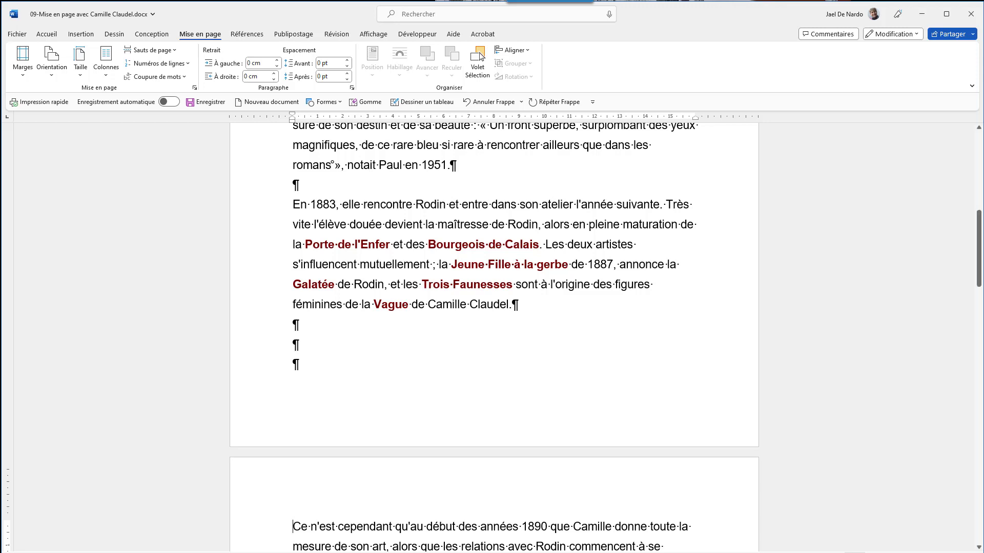
pyautogui.press('Up')
pyautogui.press('Up')
pyautogui.press('Up')
pyautogui.press('Delete')
pyautogui.press('Delete')
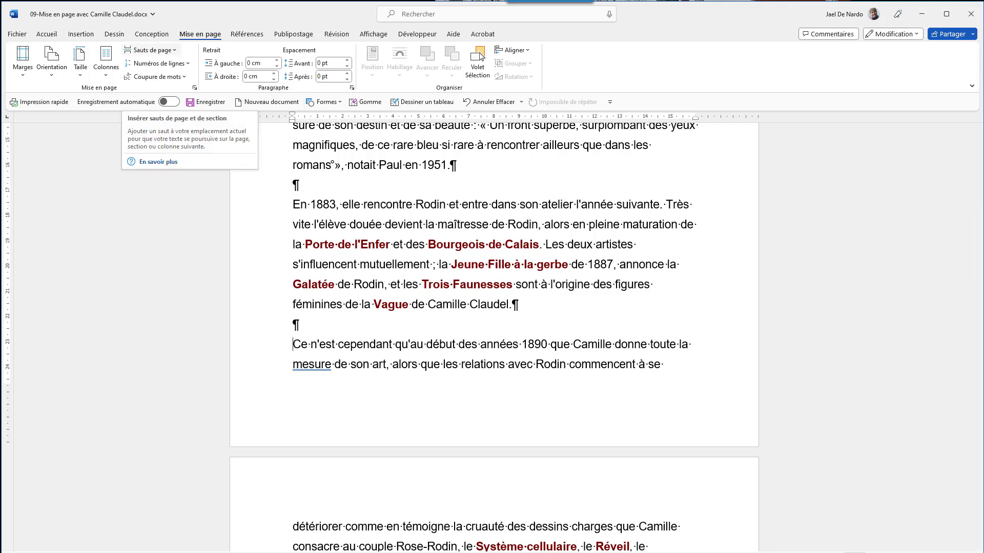
# Insert a page break before the paragraph beginning "Ce n'est cependant qu'au début des années 1890".
pyautogui.click(165, 50)
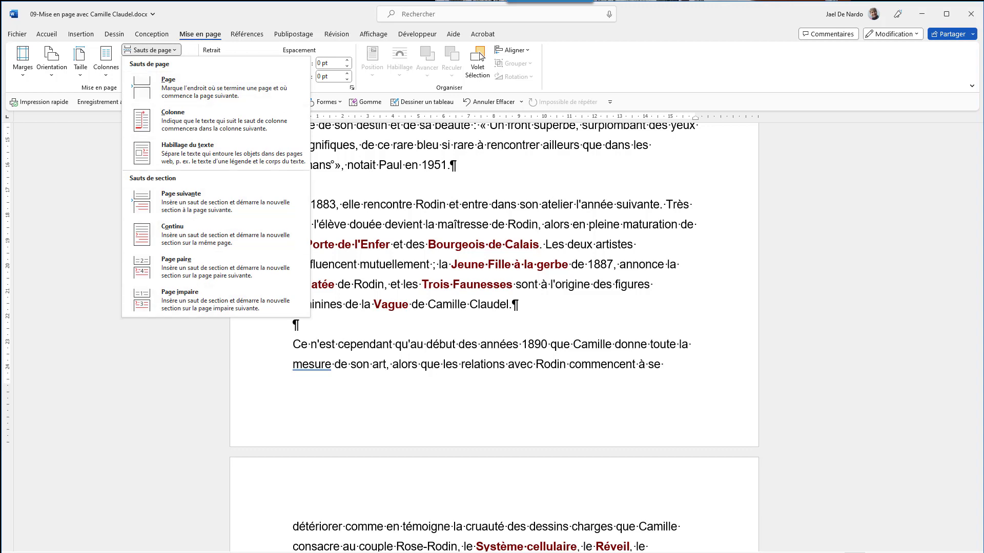
pyautogui.press('Escape')
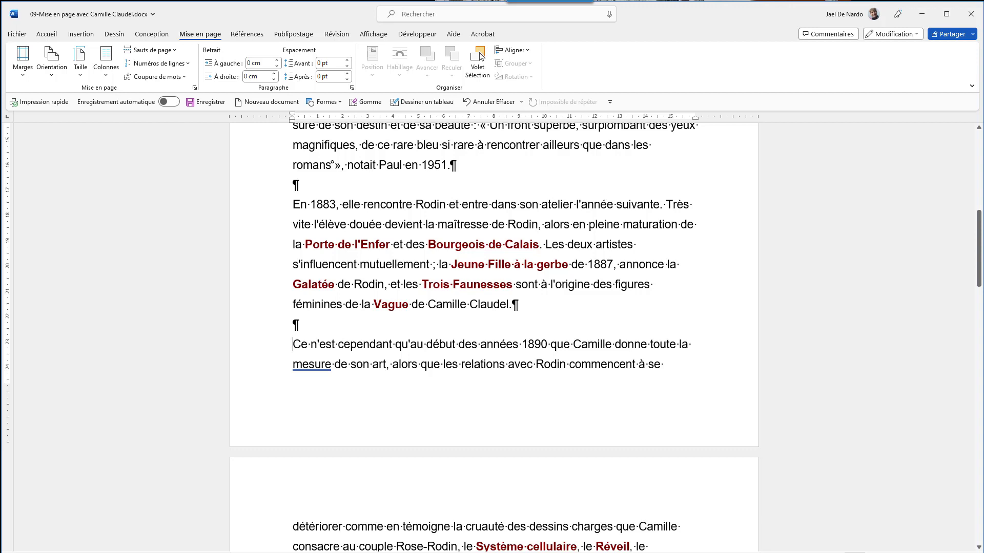
pyautogui.hotkey('ctrl', 'Return')
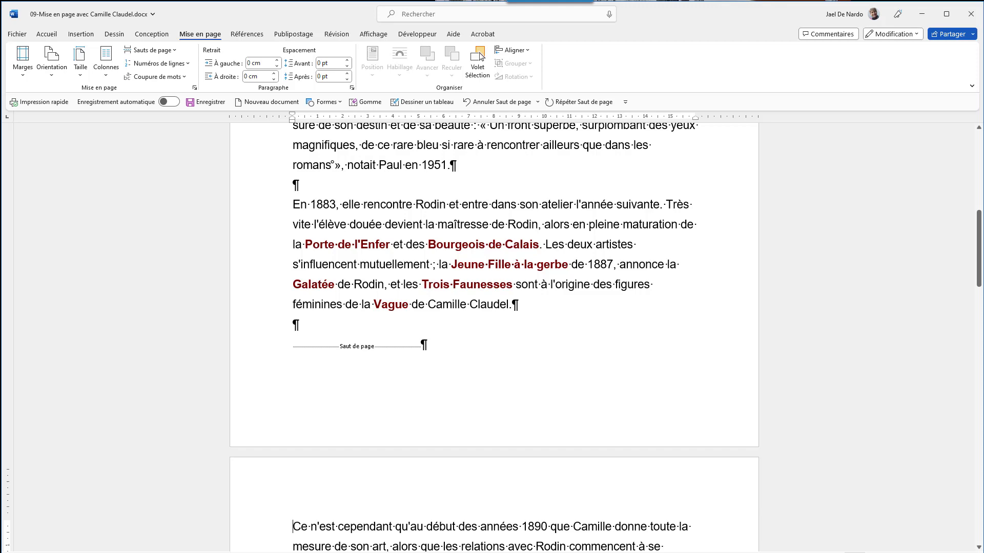
# Insert a page break before the paragraph beginning "À partir de 1906".
pyautogui.scroll(-7, 492, 338)
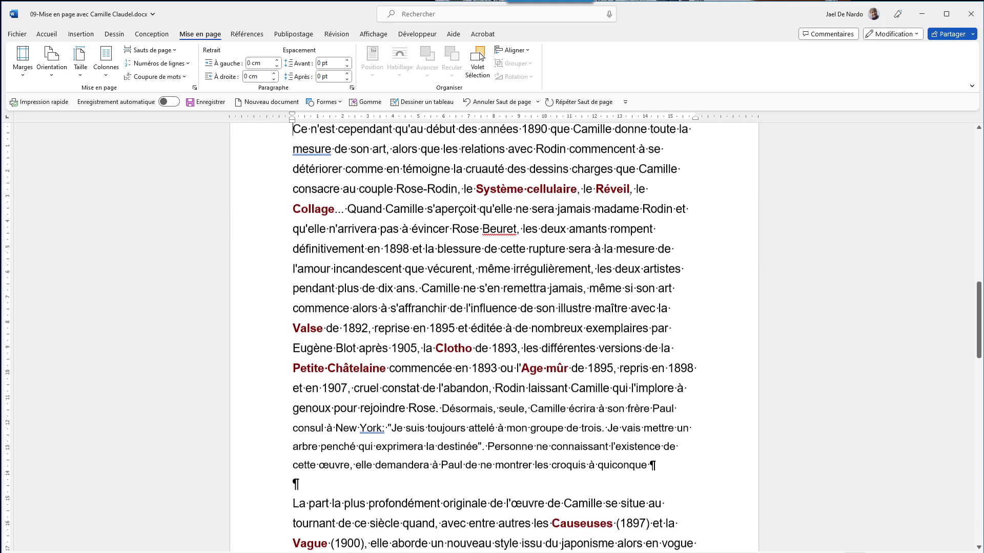
pyautogui.scroll(-5, 492, 339)
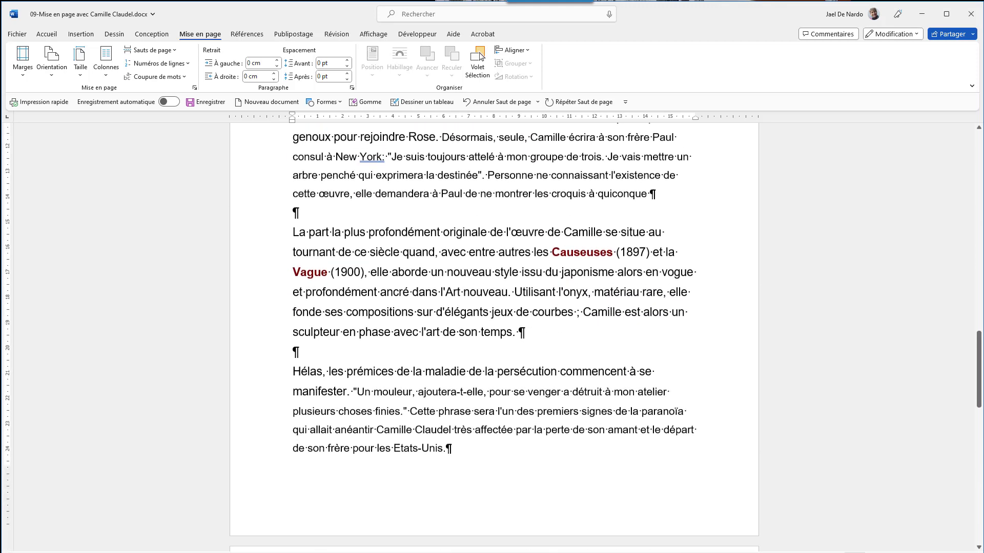
pyautogui.scroll(-3, 492, 339)
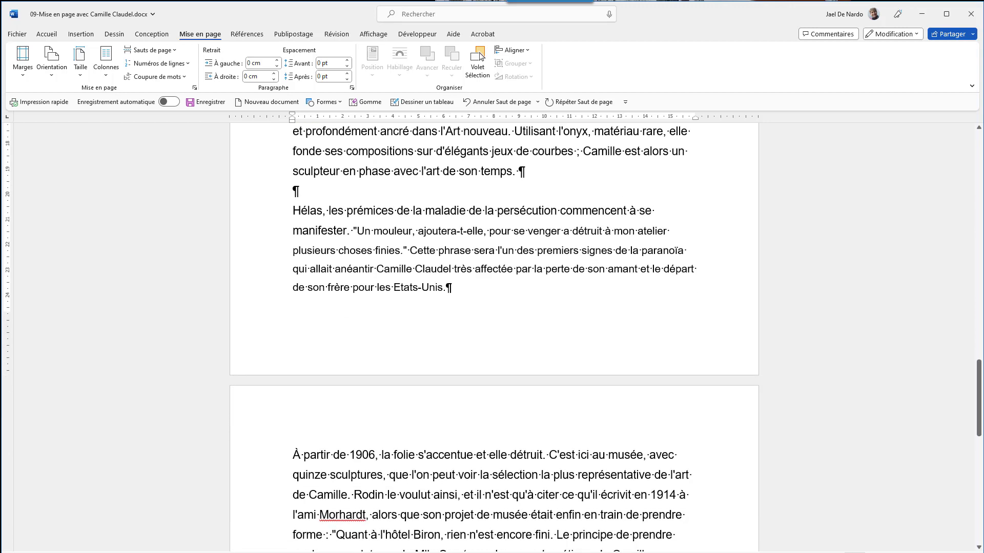
pyautogui.click(293, 455)
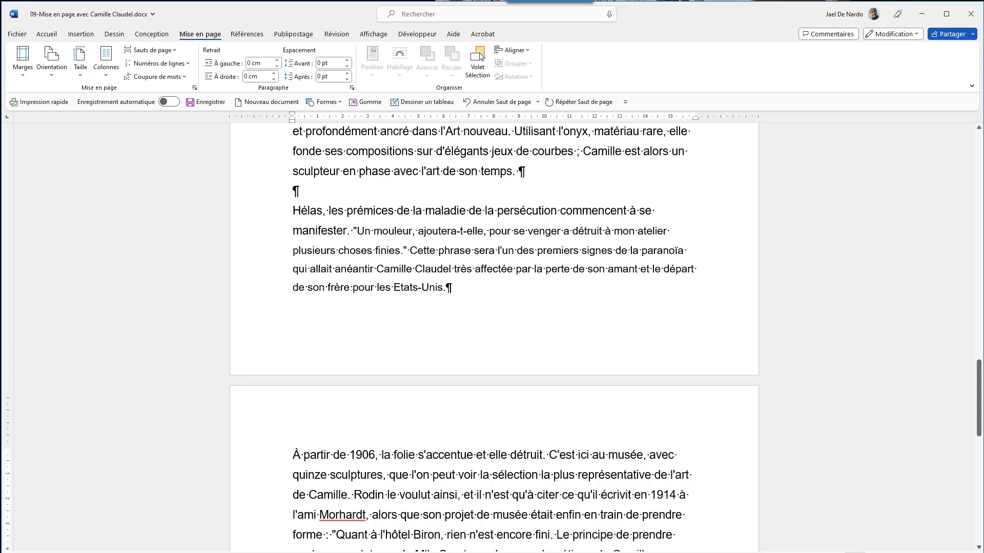
pyautogui.hotkey('ctrl', 'Return')
# Insert the Quadrillage footer showing the page number out of the total pages.
pyautogui.scroll(-6, 491, 338)
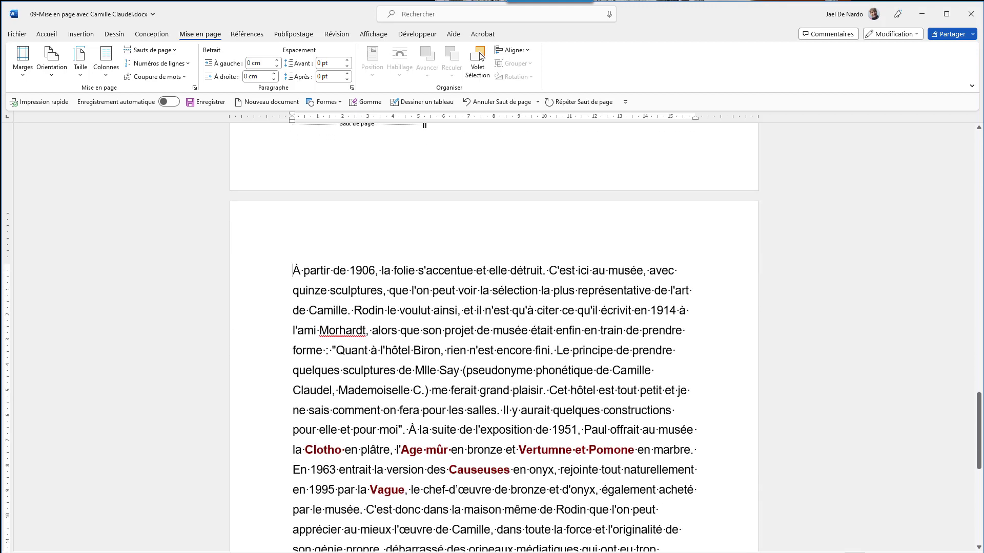
pyautogui.scroll(-2, 492, 338)
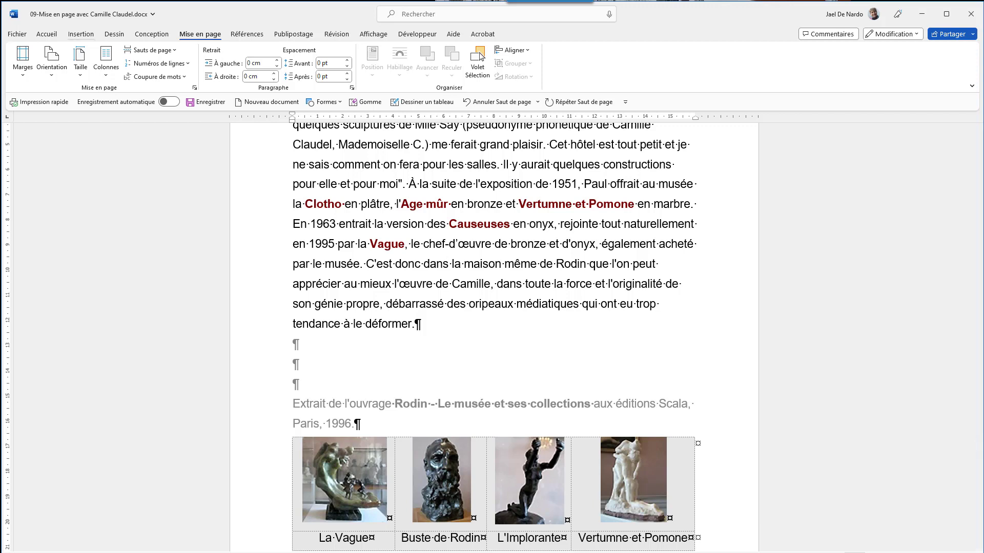
pyautogui.click(80, 34)
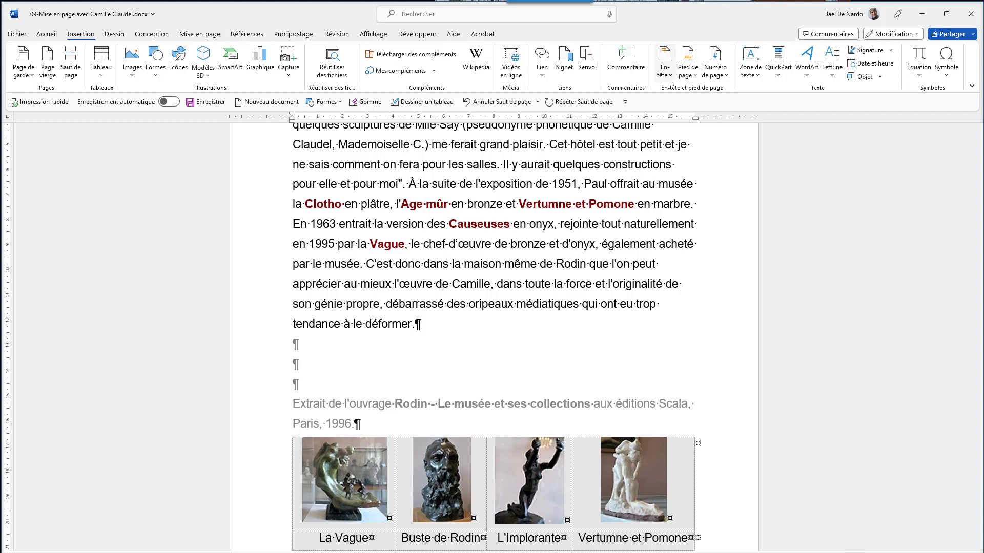
pyautogui.click(665, 62)
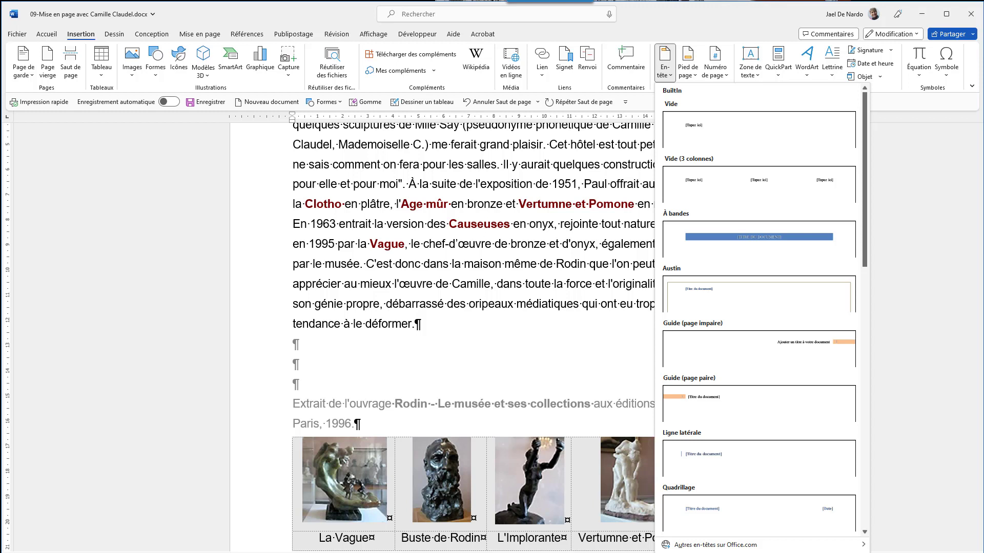
pyautogui.click(688, 62)
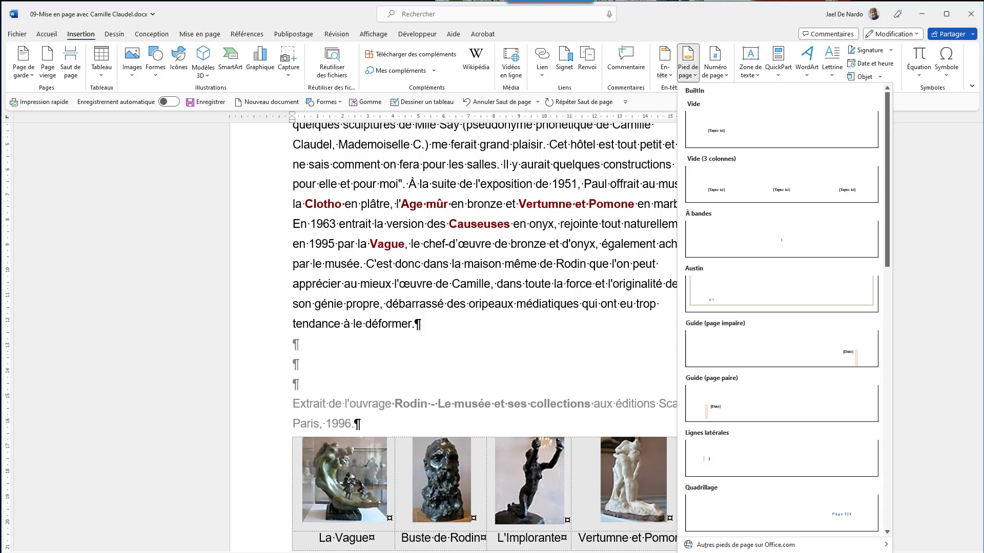
pyautogui.click(714, 62)
pyautogui.moveTo(739, 91)
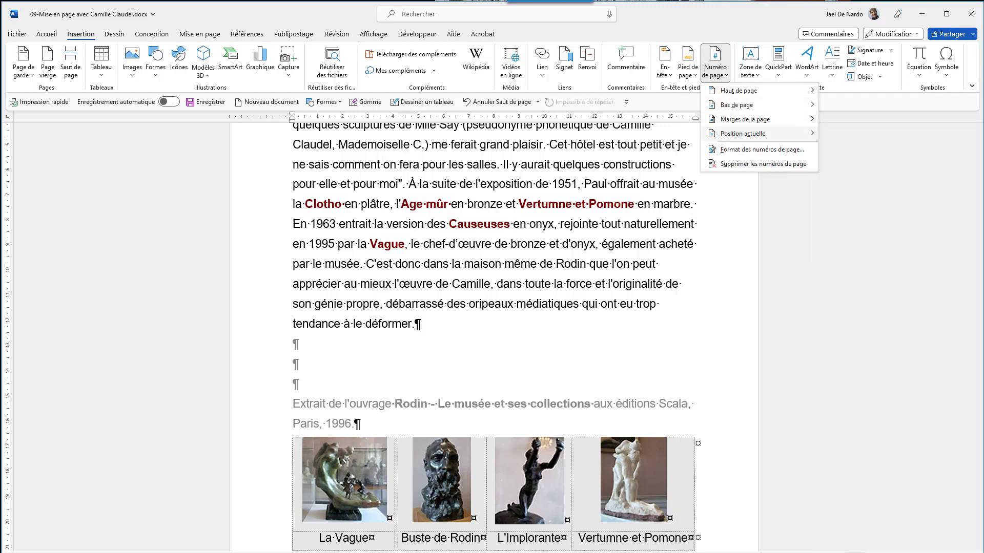
pyautogui.moveTo(742, 133)
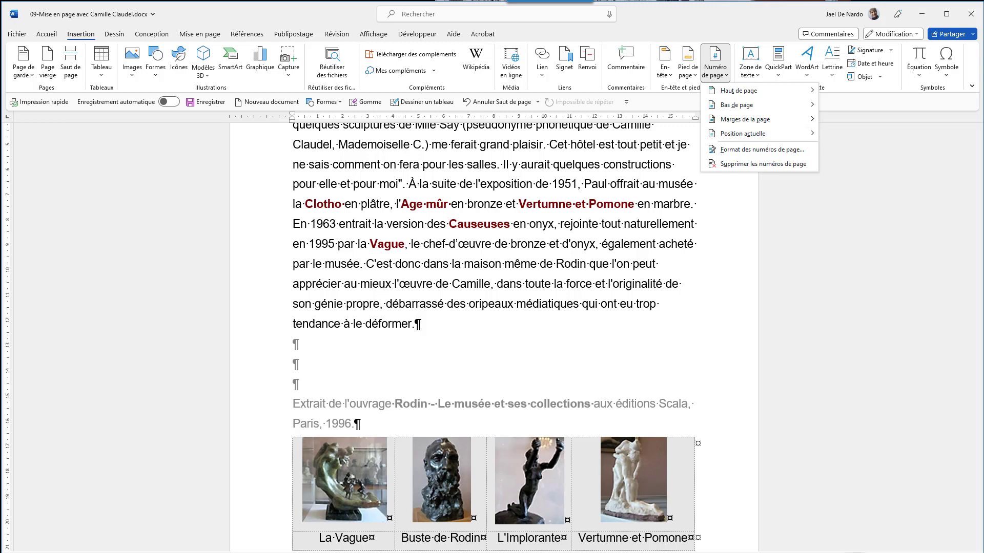
pyautogui.click(687, 62)
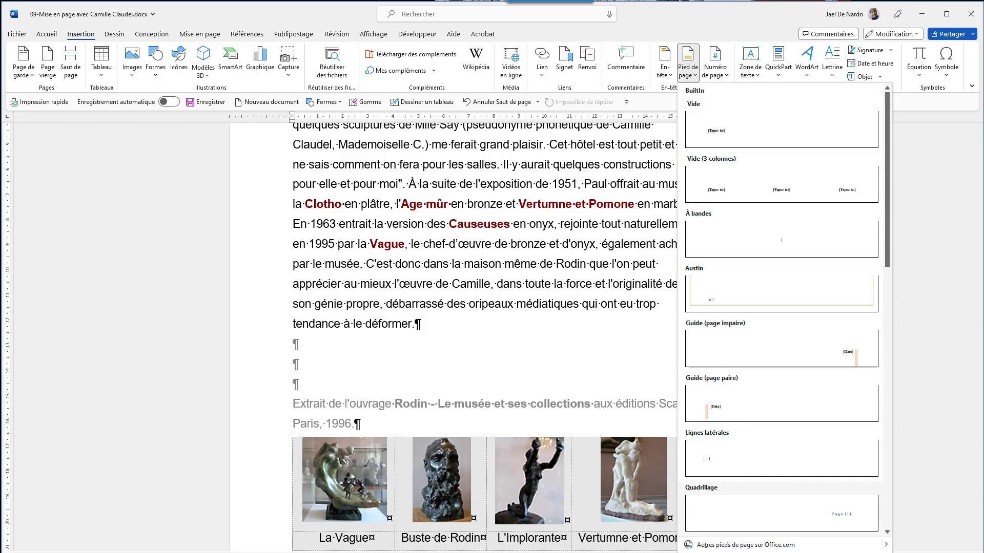
pyautogui.click(781, 512)
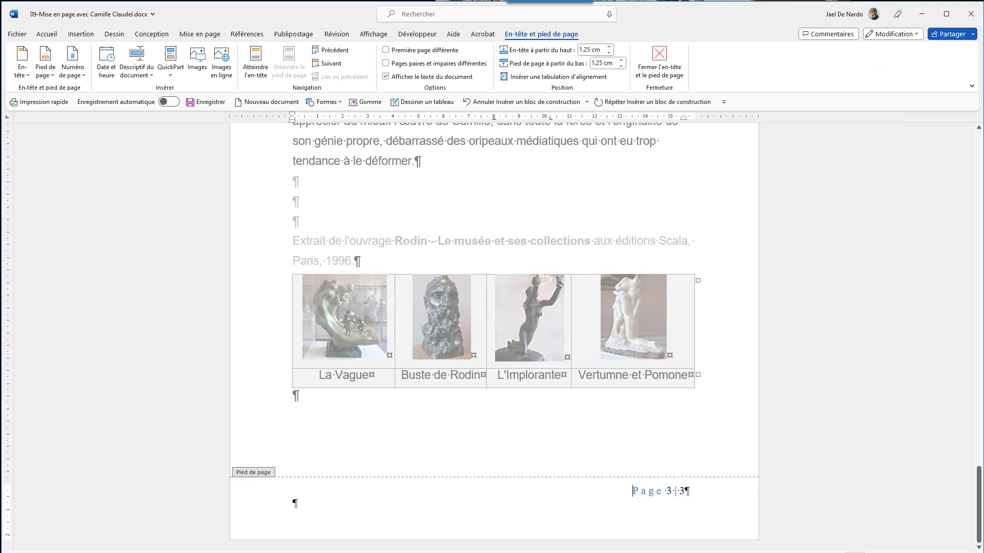
# Delete the empty paragraph below the footer's page number and close the footer editing.
pyautogui.click(294, 504)
pyautogui.press('BackSpace')
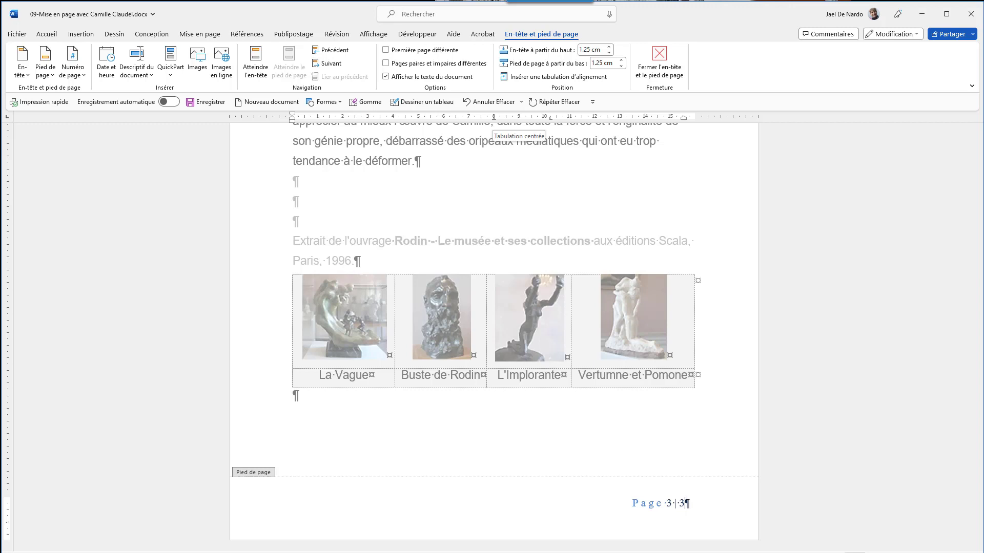
pyautogui.press('ctrl')
pyautogui.press('ctrl')
pyautogui.press('ctrl')
pyautogui.press('ctrl')
pyautogui.click(46, 34)
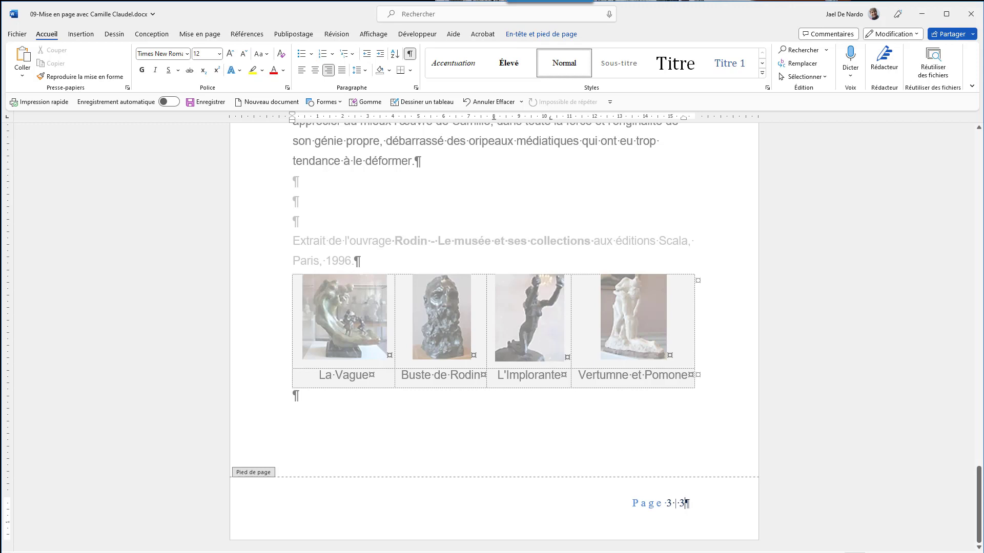
pyautogui.press('Escape')
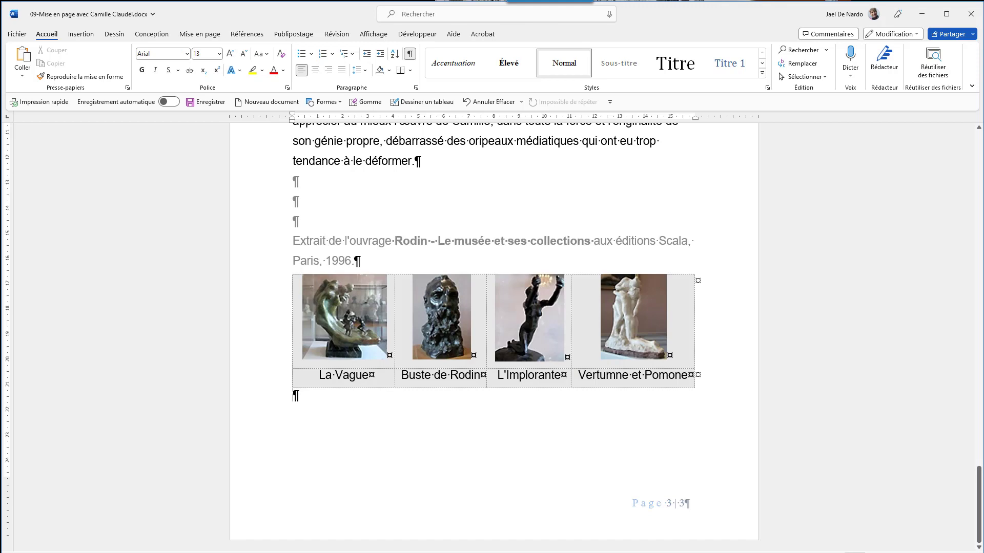
# Open the first page's footer for editing.
pyautogui.hotkey('ctrl', 'Home')
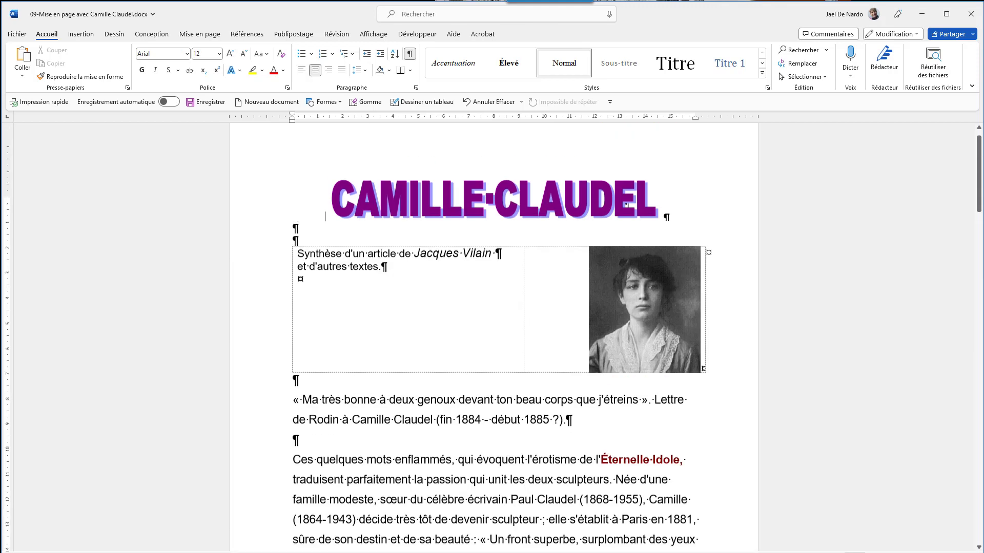
pyautogui.scroll(-6, 492, 339)
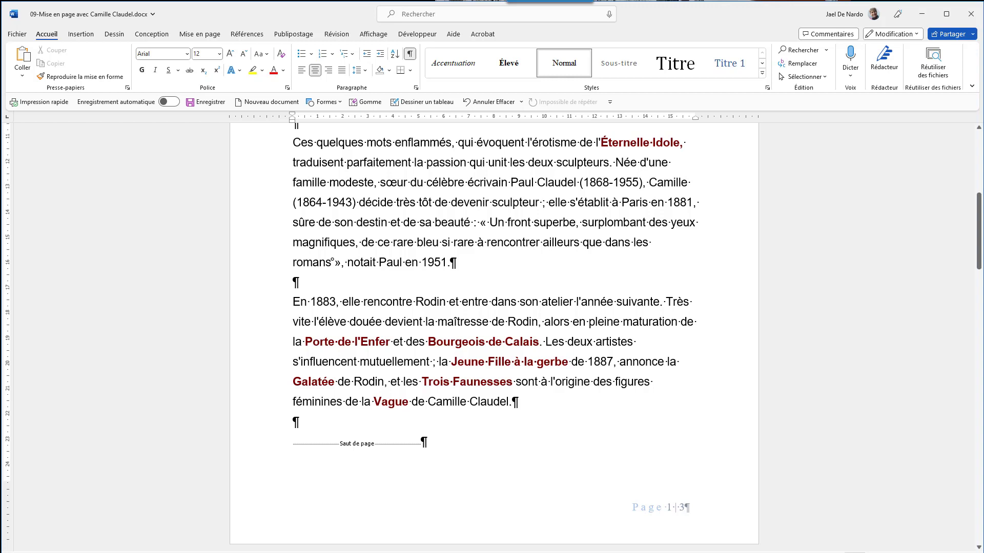
pyautogui.doubleClick(661, 507)
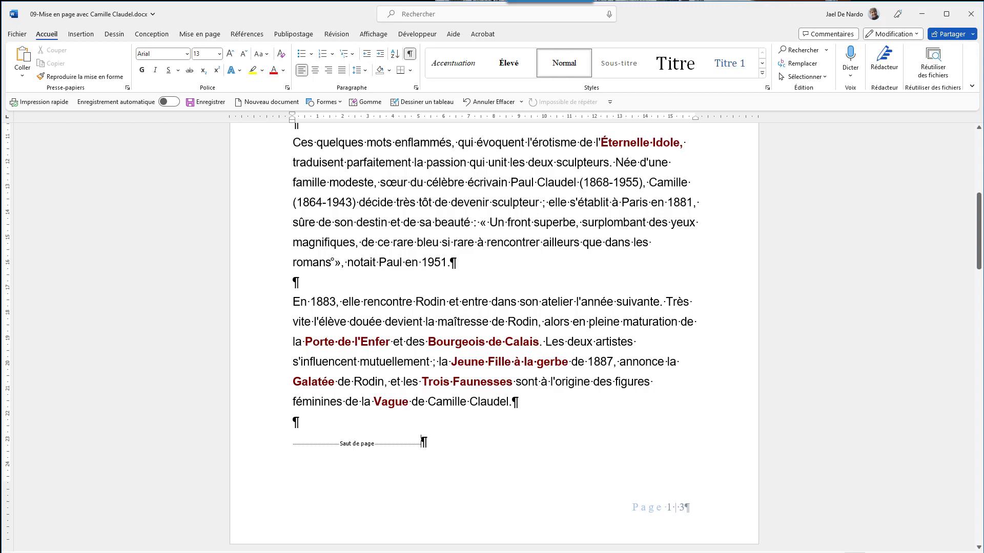